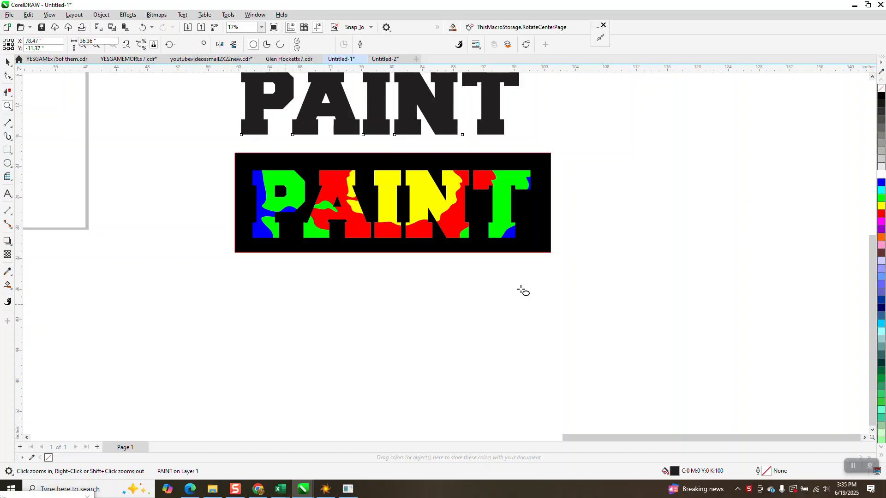
# - Draw an ellipse below the PAINT panel, fill it blue and remove its outline
pyautogui.moveTo(547, 289); pyautogui.dragTo(259, 397)
pyautogui.click(880, 184)
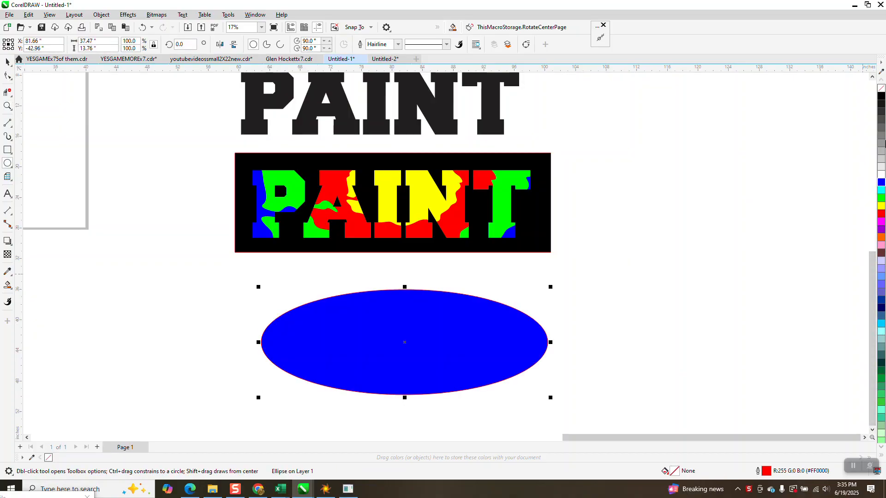
pyautogui.rightClick(881, 89)
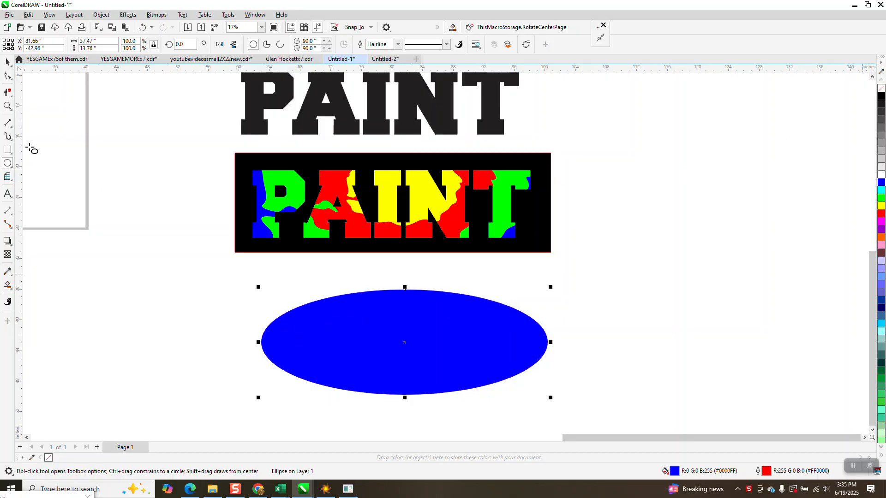
# - Switch to the Twirl tool, set the nib to 0.5" and twirl small spots on the ellipse's upper-left edge
pyautogui.click(11, 80)
pyautogui.click(10, 79)
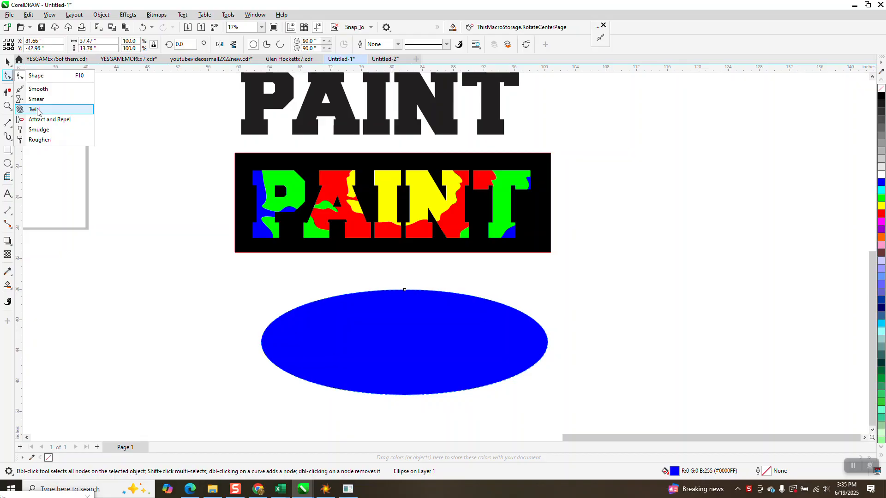
pyautogui.click(36, 110)
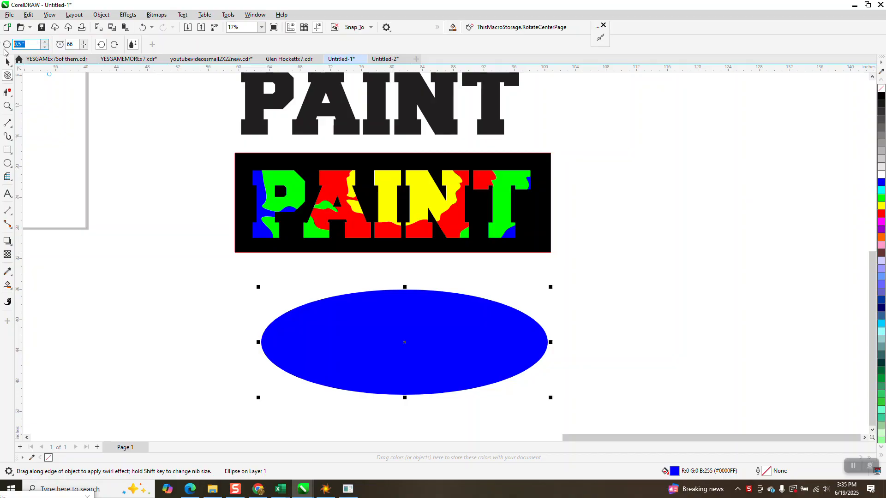
pyautogui.press('Return')
pyautogui.click(304, 290)
pyautogui.moveTo(319, 305)
pyautogui.mouseDown()
pyautogui.moveTo(326, 298)
pyautogui.moveTo(290, 312)
pyautogui.mouseUp()
pyautogui.click(23, 45)
pyautogui.press('Return')
pyautogui.click(300, 310)
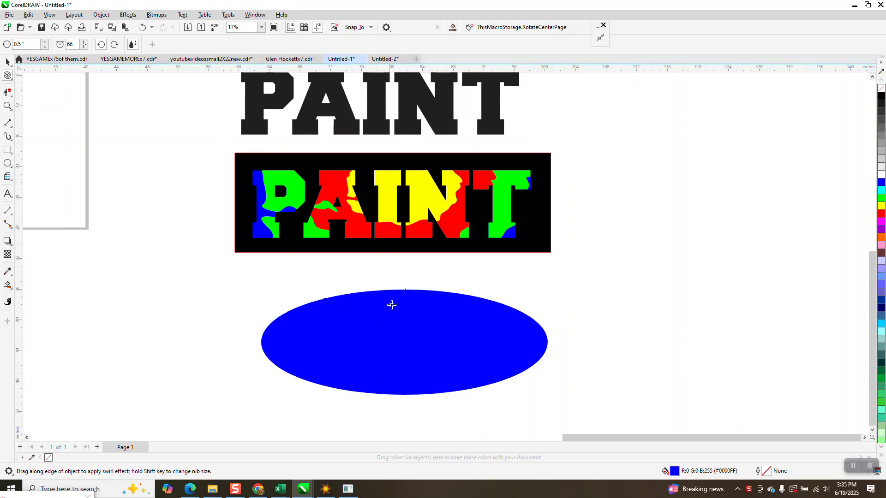
# - Set the Twirl nib to 5.0" and twirl the ellipse's upper-left edge
pyautogui.click(8, 105)
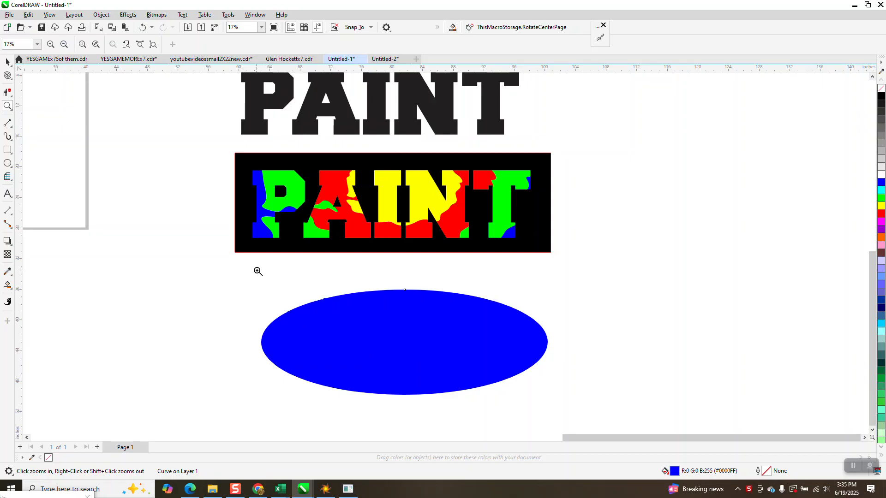
pyautogui.click(374, 331)
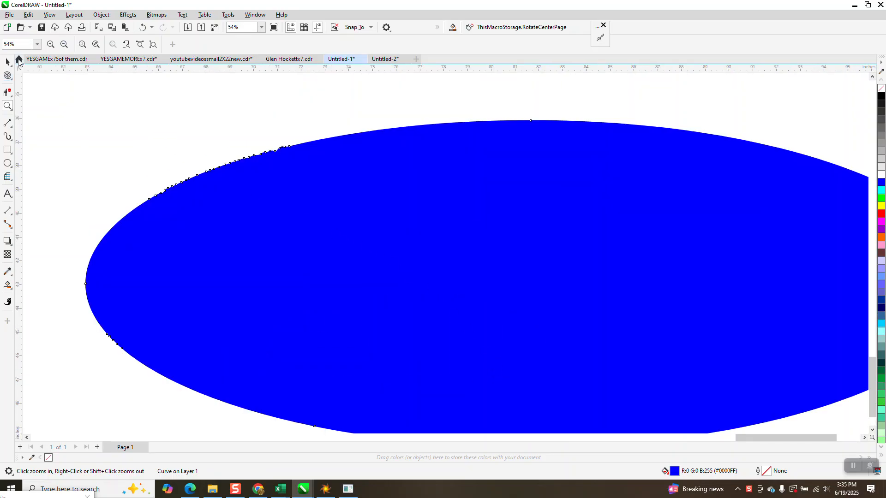
pyautogui.scroll(-1, 283, 270)
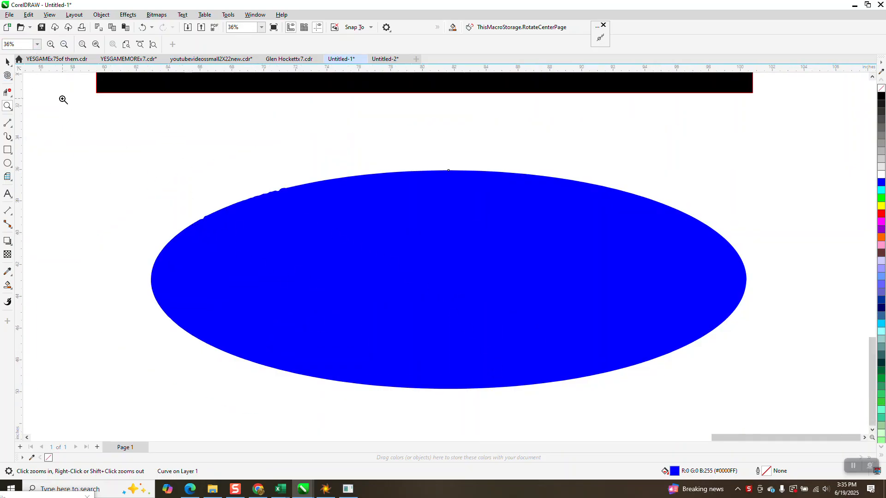
pyautogui.click(265, 247)
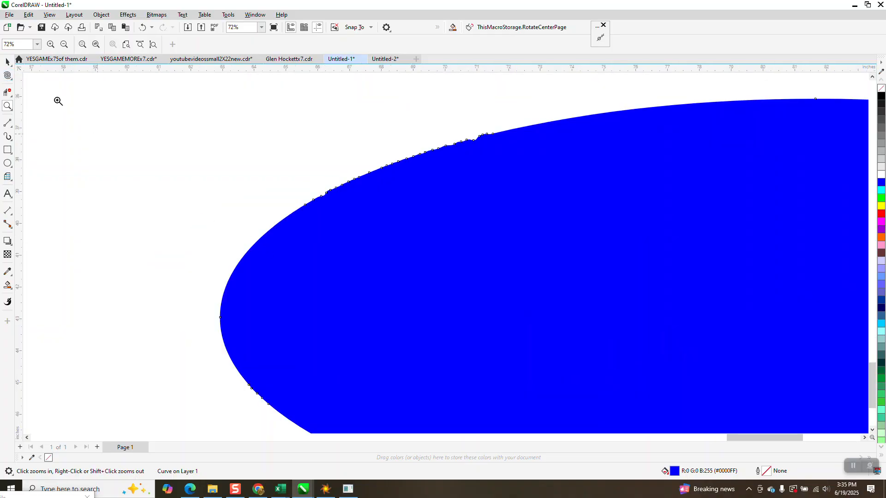
pyautogui.click(6, 63)
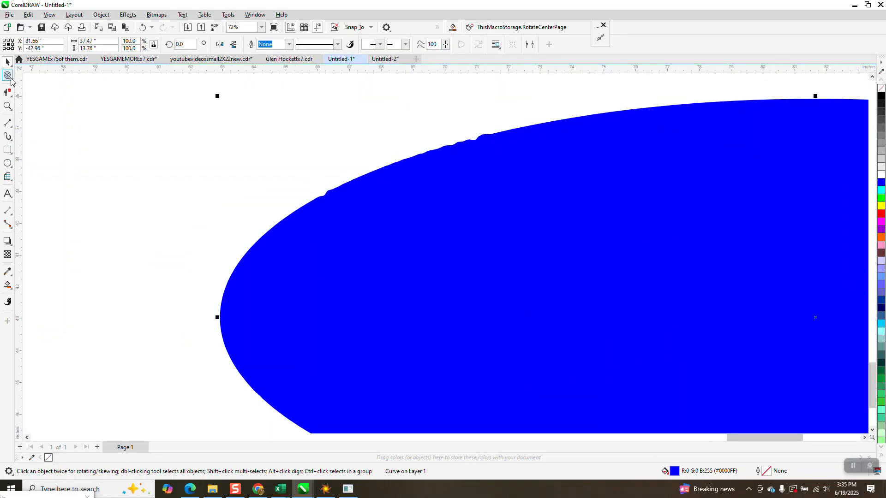
pyautogui.click(8, 76)
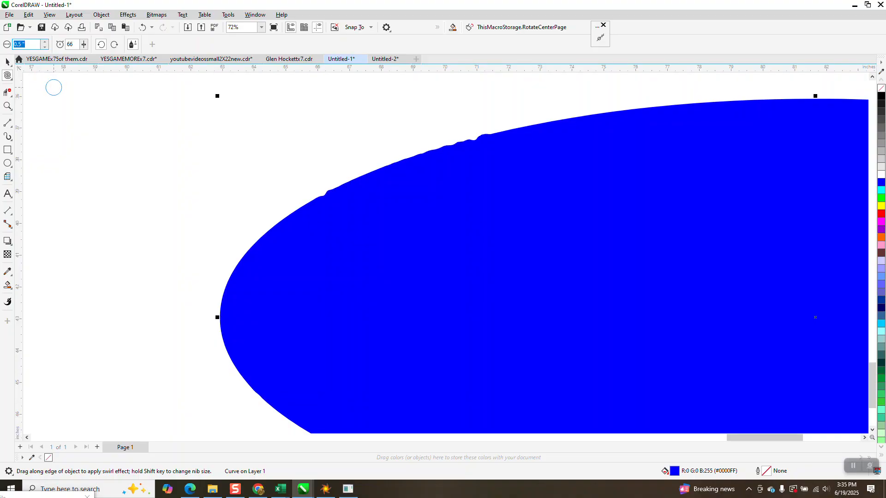
pyautogui.press('Return')
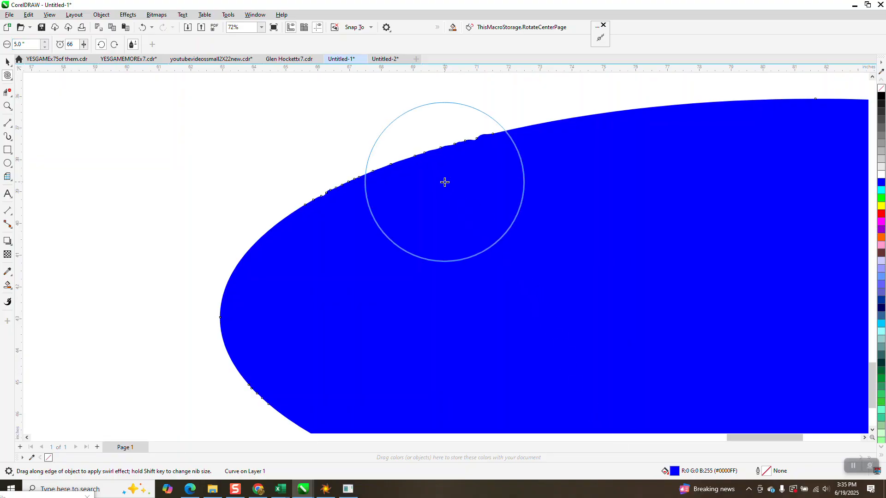
pyautogui.moveTo(505, 143)
pyautogui.mouseDown()
pyautogui.moveTo(460, 142)
pyautogui.moveTo(332, 223)
pyautogui.mouseUp()
# - Twirl along the bottom, right and top edges of the ellipse to make a wavy splash shape
pyautogui.scroll(-2, 209, 172)
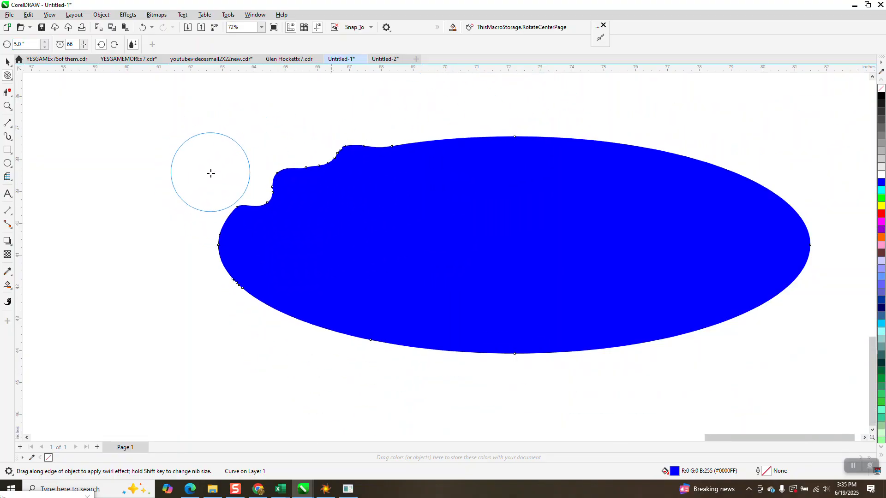
pyautogui.moveTo(227, 244)
pyautogui.mouseDown()
pyautogui.moveTo(399, 327)
pyautogui.moveTo(611, 358)
pyautogui.mouseUp()
pyautogui.moveTo(537, 302)
pyautogui.mouseDown()
pyautogui.moveTo(334, 300)
pyautogui.moveTo(582, 289)
pyautogui.moveTo(629, 275)
pyautogui.moveTo(663, 217)
pyautogui.moveTo(655, 187)
pyautogui.mouseUp()
pyautogui.moveTo(630, 180)
pyautogui.mouseDown()
pyautogui.moveTo(550, 160)
pyautogui.moveTo(397, 147)
pyautogui.mouseUp()
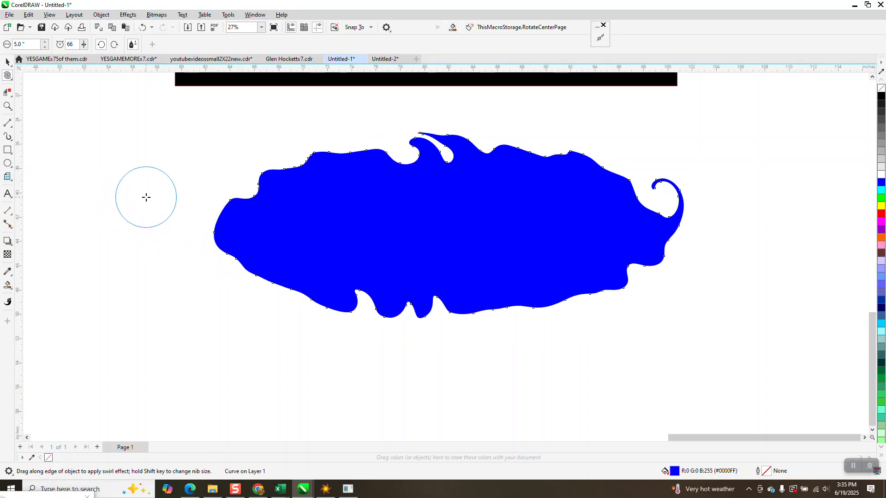
# - Create a copy of the splash scaled to about 72% inside it and fill the copy yellow
pyautogui.click(8, 61)
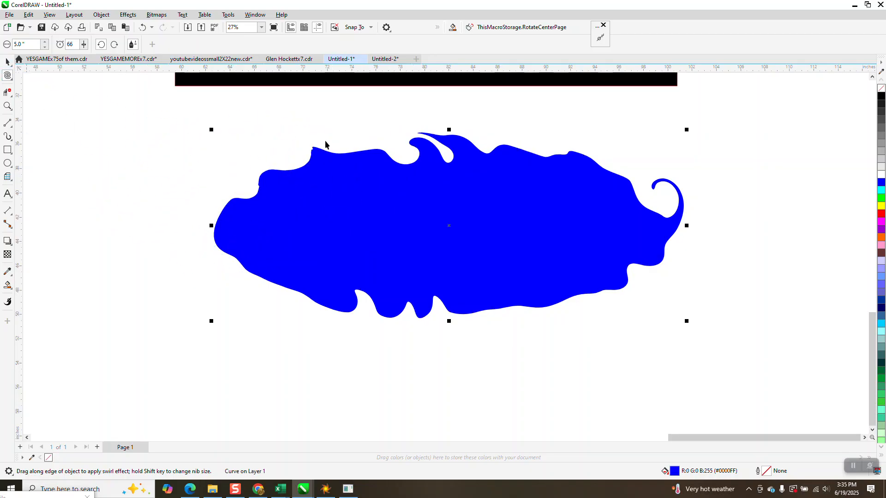
pyautogui.press('space')
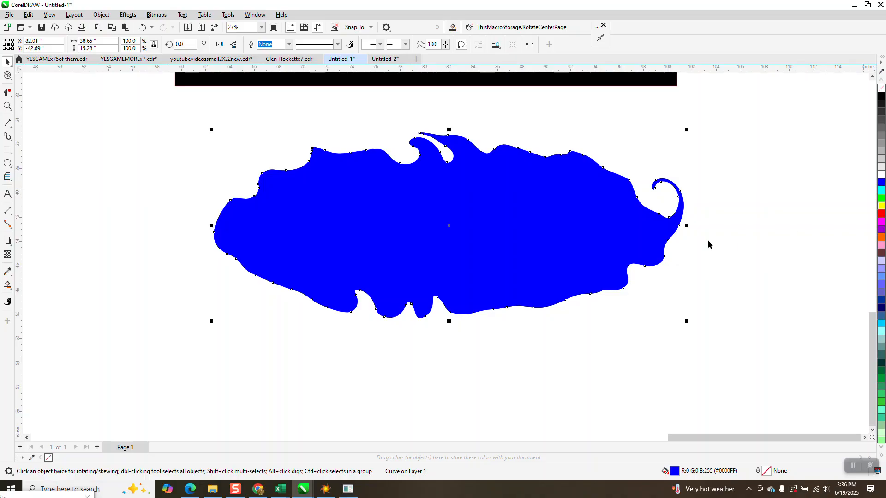
pyautogui.moveTo(687, 130); pyautogui.dragTo(650, 155)
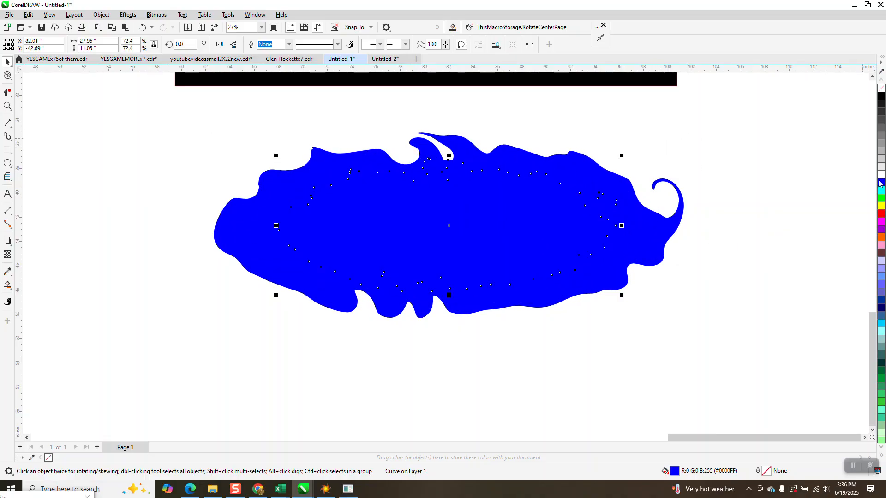
pyautogui.click(881, 206)
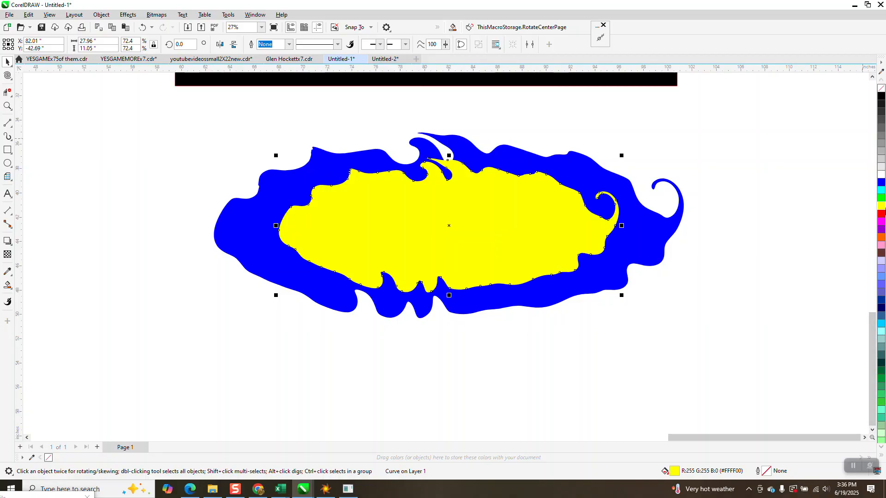
# - Duplicate the yellow shape at a smaller size inside it and fill the new copy green
pyautogui.click(235, 45)
pyautogui.hotkey('ctrl', 'd')
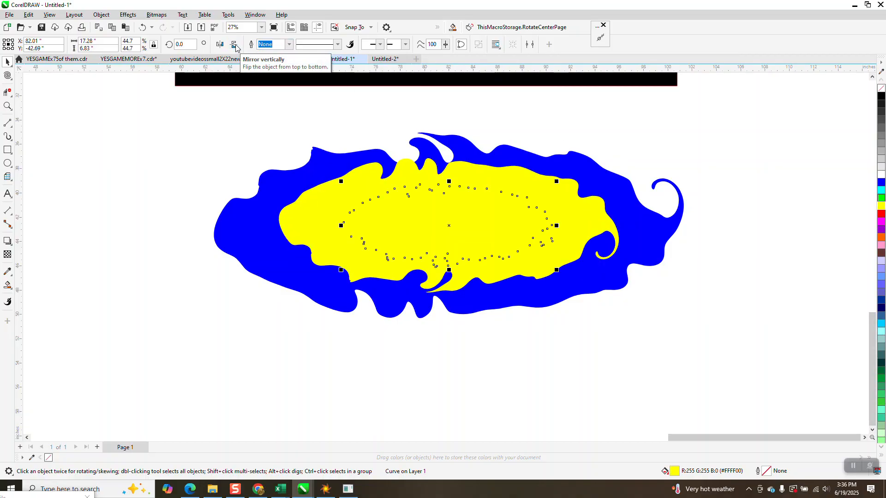
pyautogui.click(880, 200)
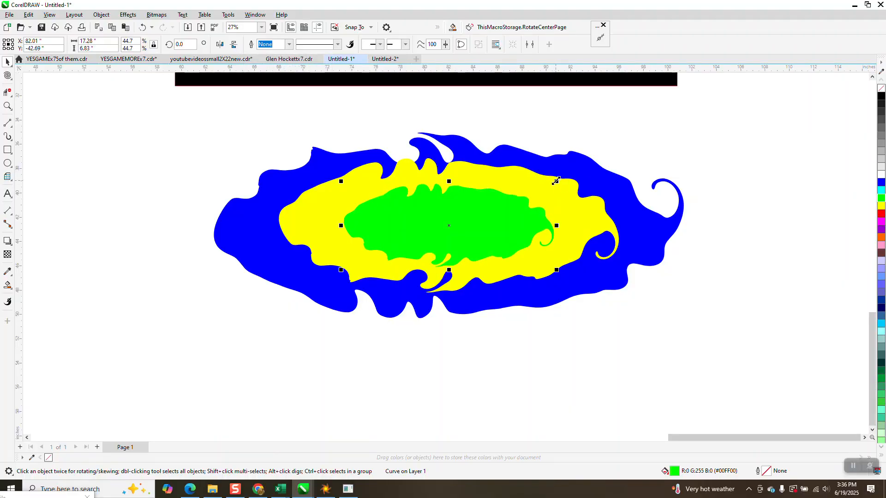
# - Add a smaller red copy inside the green shape and stretch it horizontally to fill the centre
pyautogui.moveTo(556, 181); pyautogui.dragTo(593, 173)
pyautogui.hotkey('ctrl', 'd')
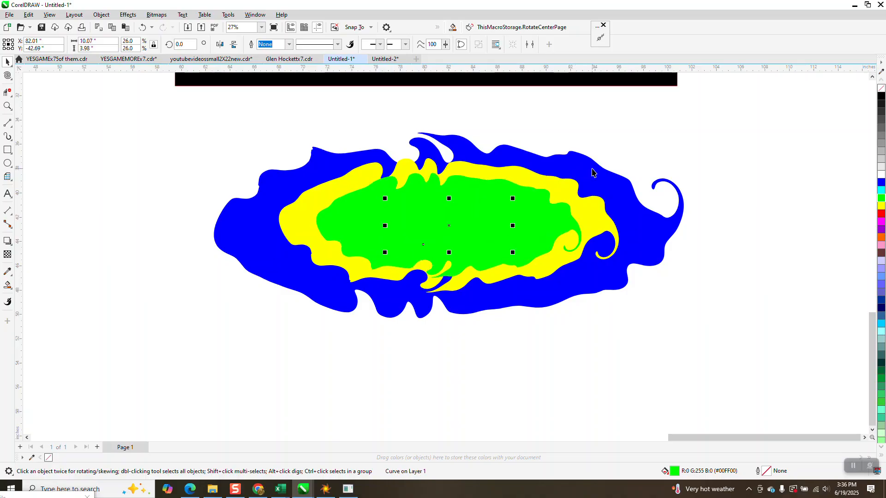
pyautogui.click(881, 215)
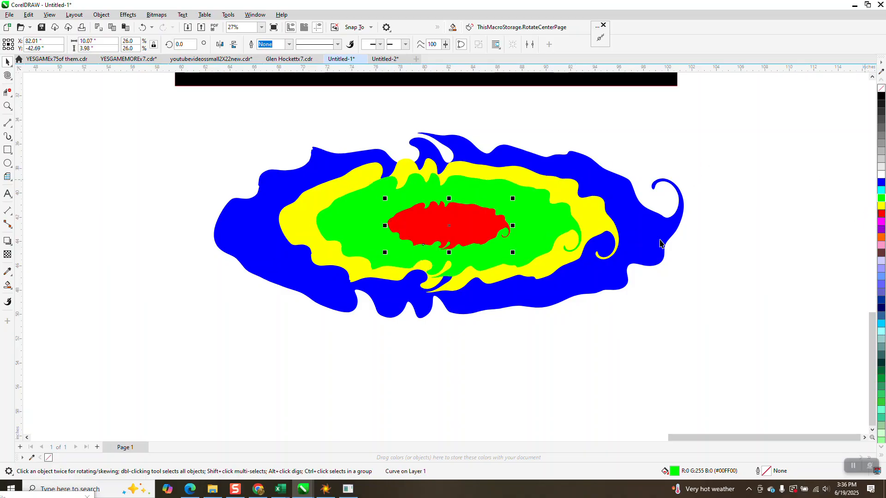
pyautogui.moveTo(513, 198); pyautogui.dragTo(571, 222)
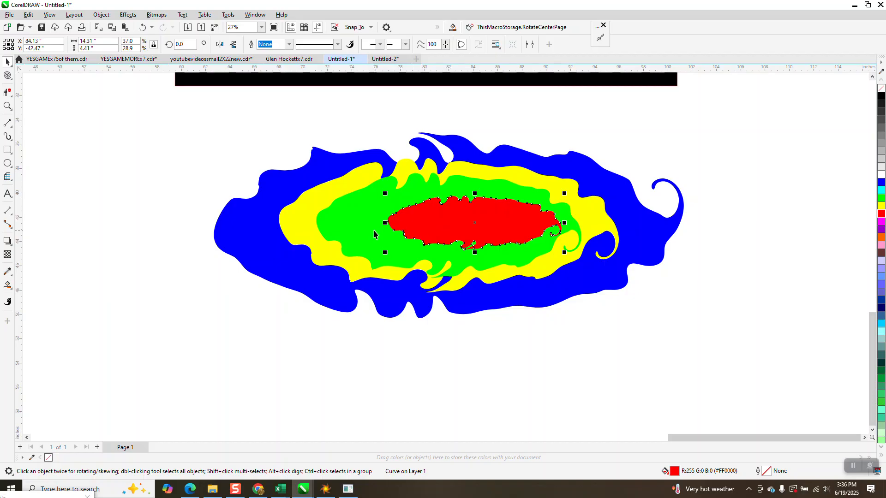
pyautogui.moveTo(384, 223); pyautogui.dragTo(333, 223)
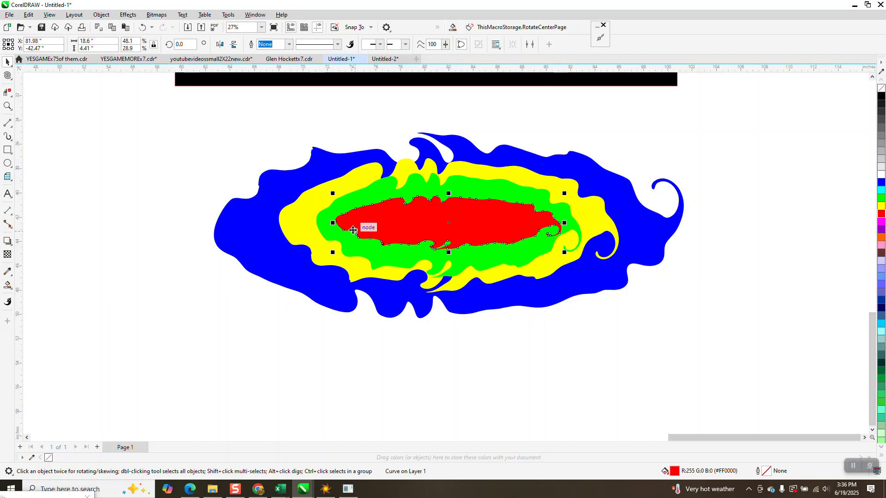
# - Select all four coloured shapes, duplicate them and nudge the copy to the left
pyautogui.moveTo(181, 126)
pyautogui.mouseDown()
pyautogui.moveTo(307, 237)
pyautogui.moveTo(700, 288)
pyautogui.moveTo(732, 342)
pyautogui.mouseUp()
pyautogui.press('+')
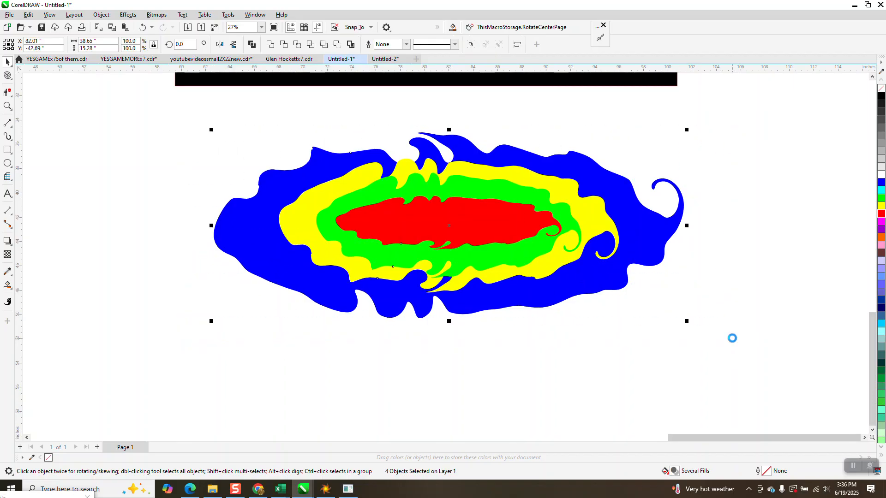
pyautogui.press('Left')
pyautogui.press('Left')
pyautogui.press('Left')
pyautogui.press('Left')
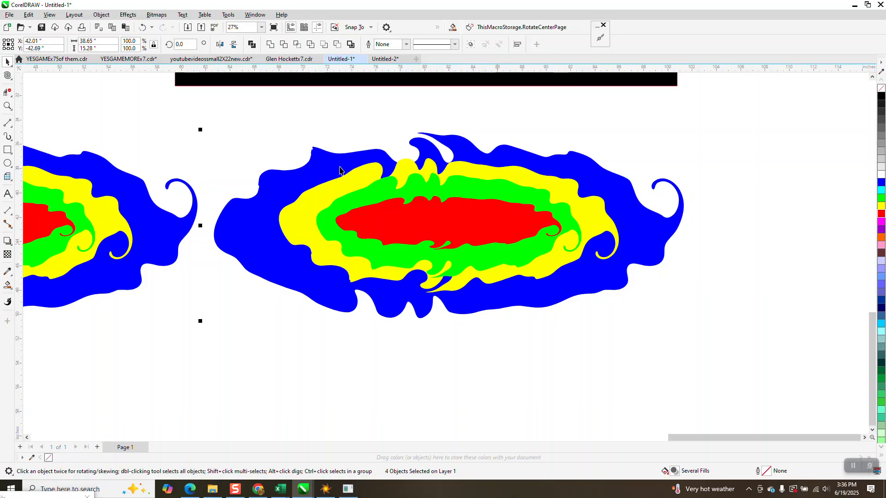
# - Group the right splash's four shapes and twirl through its layers with the Twirl tool
pyautogui.moveTo(781, 361); pyautogui.dragTo(780, 361)
pyautogui.hotkey('ctrl', 'g')
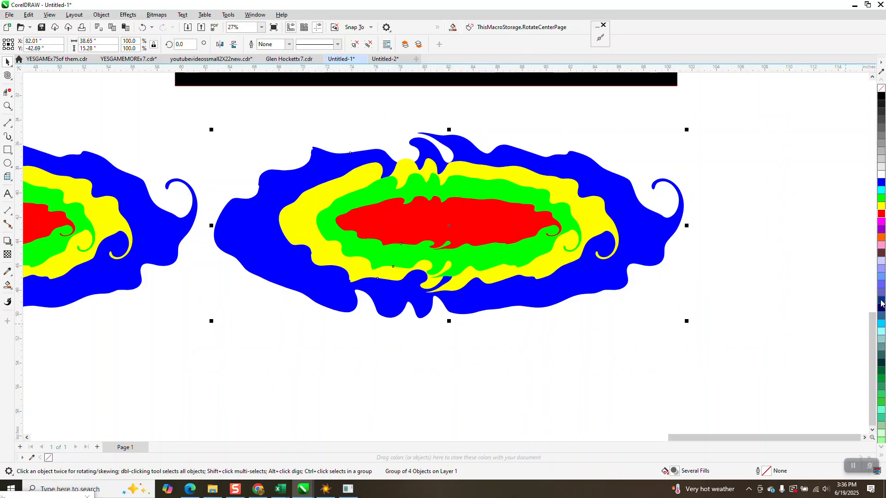
pyautogui.click(7, 75)
pyautogui.moveTo(340, 167)
pyautogui.mouseDown()
pyautogui.moveTo(259, 213)
pyautogui.moveTo(236, 232)
pyautogui.moveTo(284, 269)
pyautogui.moveTo(564, 286)
pyautogui.moveTo(591, 283)
pyautogui.moveTo(620, 262)
pyautogui.moveTo(614, 217)
pyautogui.moveTo(596, 204)
pyautogui.moveTo(460, 193)
pyautogui.moveTo(394, 220)
pyautogui.mouseUp()
pyautogui.moveTo(496, 254); pyautogui.dragTo(514, 171)
pyautogui.scroll(-1, 737, 251)
pyautogui.scroll(-1, 742, 261)
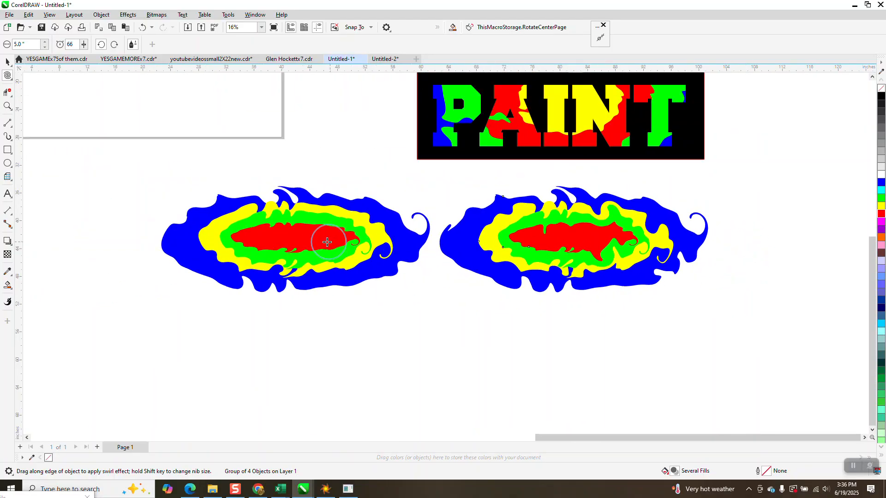
pyautogui.moveTo(578, 202)
pyautogui.mouseDown()
pyautogui.moveTo(593, 228)
pyautogui.moveTo(583, 299)
pyautogui.moveTo(540, 207)
pyautogui.moveTo(531, 200)
pyautogui.moveTo(506, 220)
pyautogui.mouseUp()
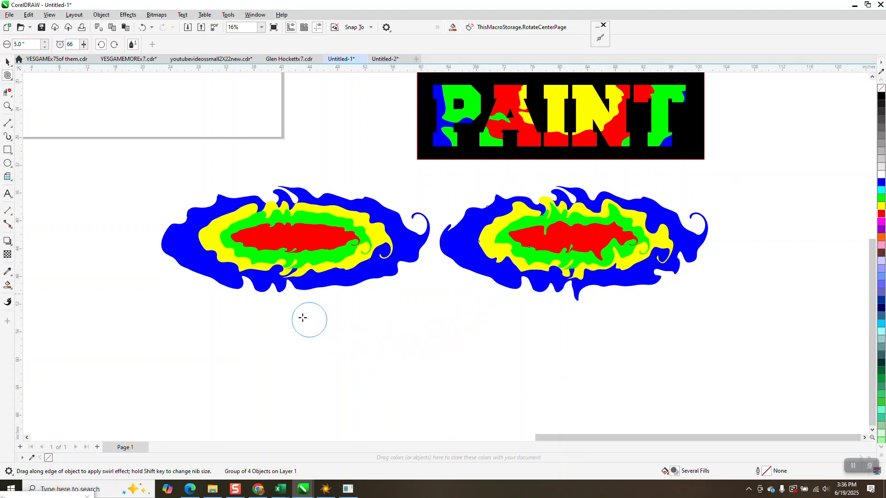
# - Move the black PAINT text down onto the right splash shape
pyautogui.click(7, 62)
pyautogui.scroll(-1, 475, 243)
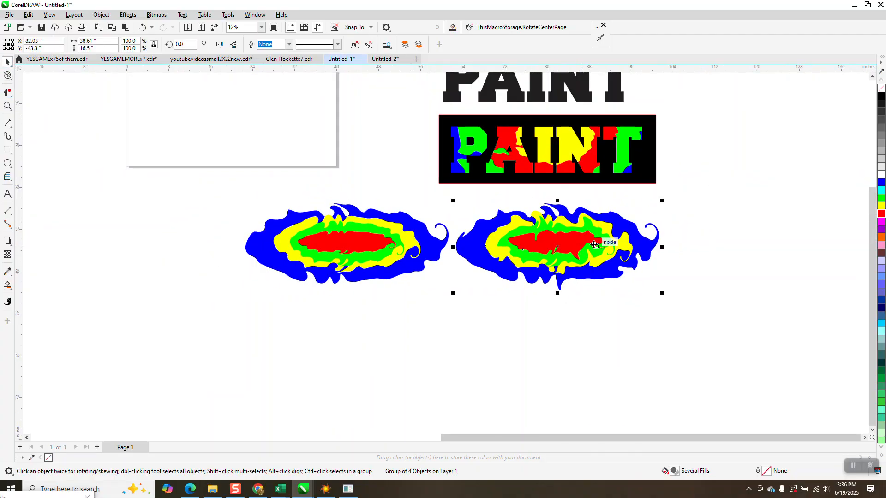
pyautogui.moveTo(541, 103)
pyautogui.mouseDown()
pyautogui.moveTo(549, 248)
pyautogui.moveTo(563, 271)
pyautogui.mouseUp()
pyautogui.moveTo(441, 203); pyautogui.dragTo(813, 352)
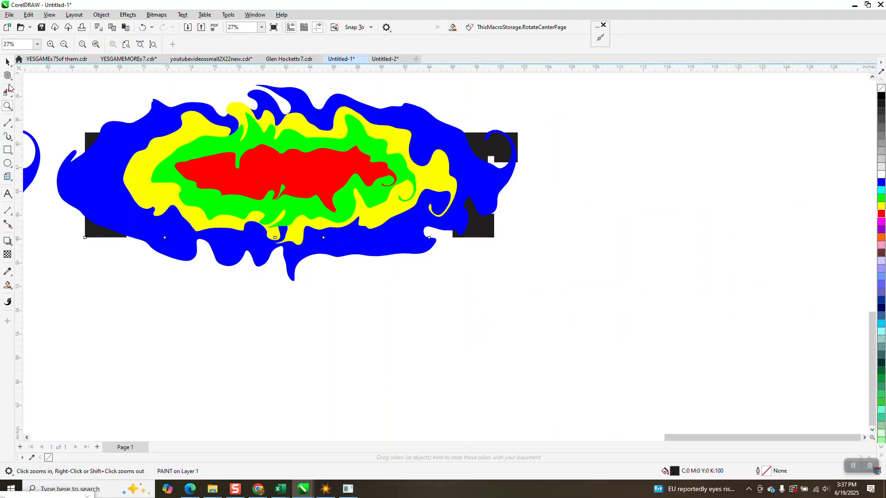
# - Bring the PAINT text to the front of the page
pyautogui.click(7, 61)
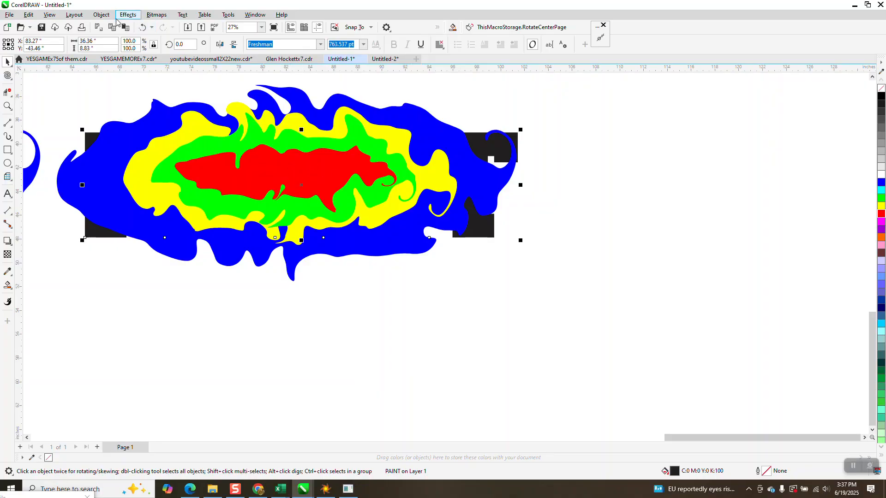
pyautogui.click(101, 15)
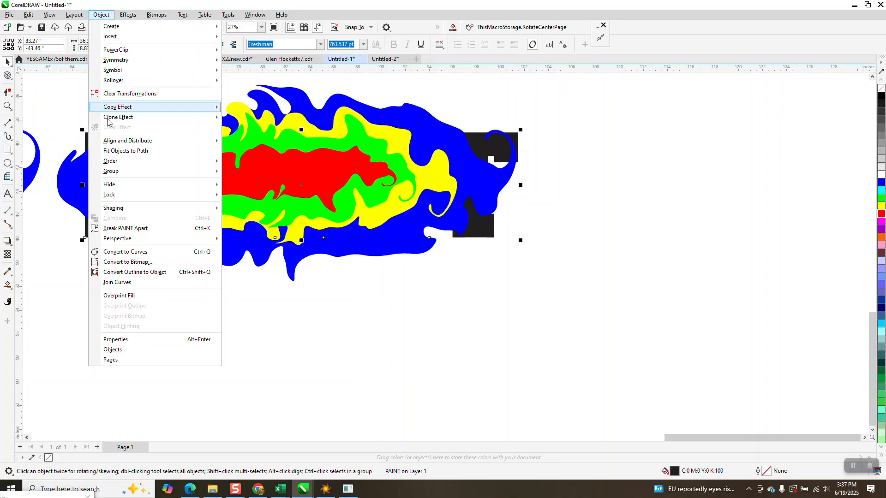
pyautogui.moveTo(113, 172)
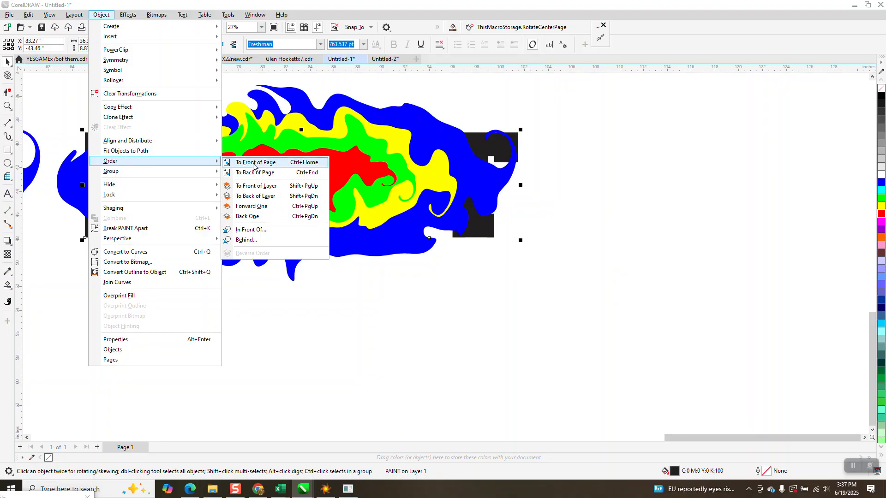
pyautogui.click(249, 162)
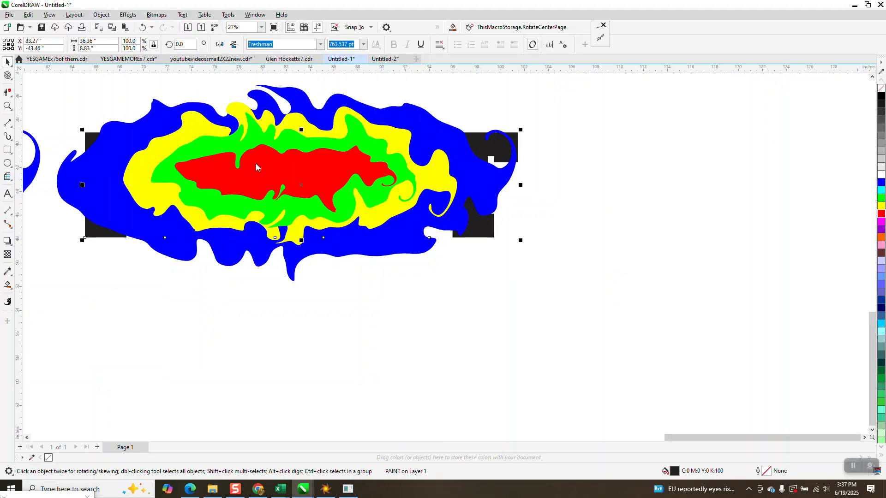
# - Enlarge and stretch the right splash group so it surrounds the PAINT text, about 120% wide and 166% tall
pyautogui.click(503, 191)
pyautogui.moveTo(522, 288); pyautogui.dragTo(599, 315)
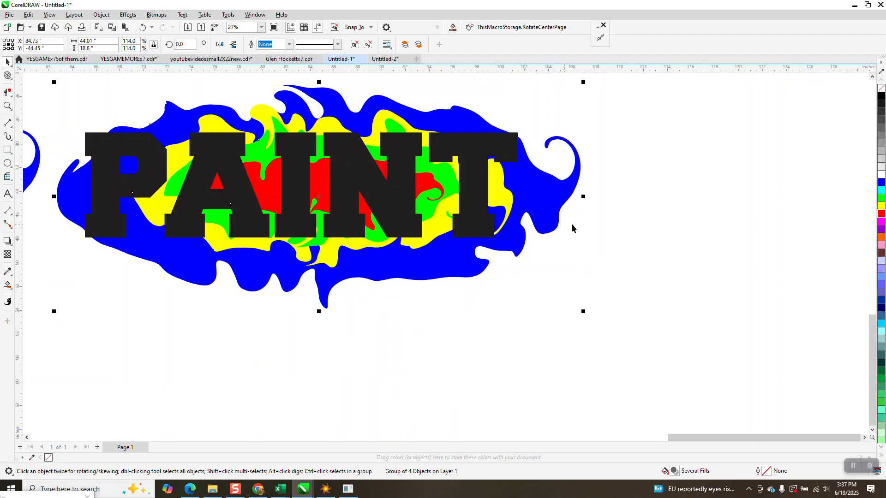
pyautogui.moveTo(583, 196); pyautogui.dragTo(629, 196)
pyautogui.moveTo(341, 82); pyautogui.dragTo(340, 67)
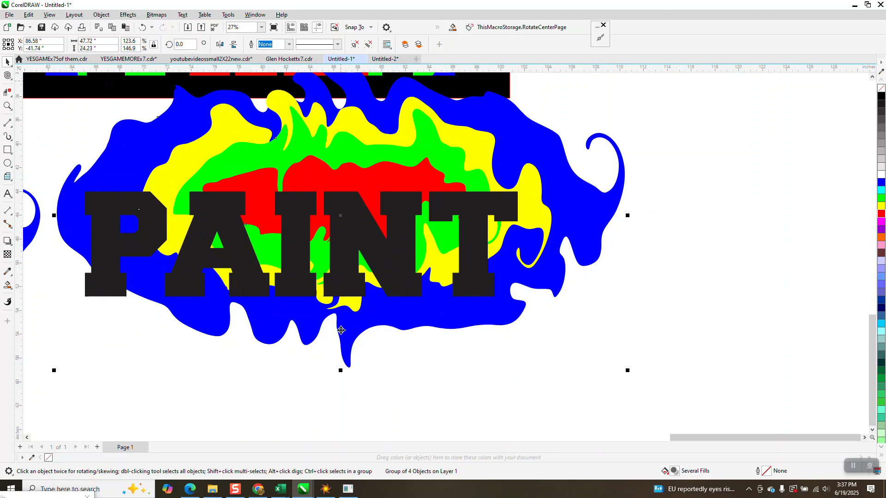
pyautogui.moveTo(340, 371); pyautogui.dragTo(341, 392)
pyautogui.moveTo(340, 310); pyautogui.dragTo(333, 328)
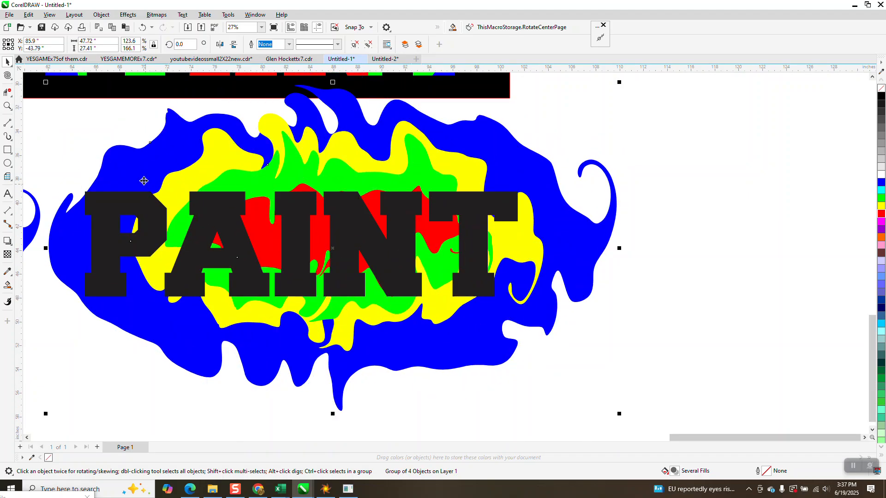
pyautogui.moveTo(128, 162); pyautogui.dragTo(127, 162)
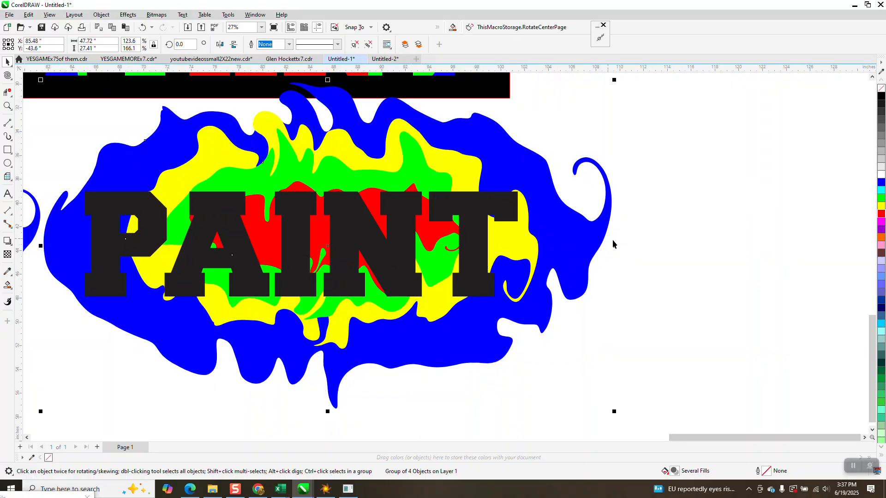
pyautogui.moveTo(615, 246); pyautogui.dragTo(598, 245)
# - Move the earlier black PAINT sample rectangle further up the page
pyautogui.scroll(-3, 595, 231)
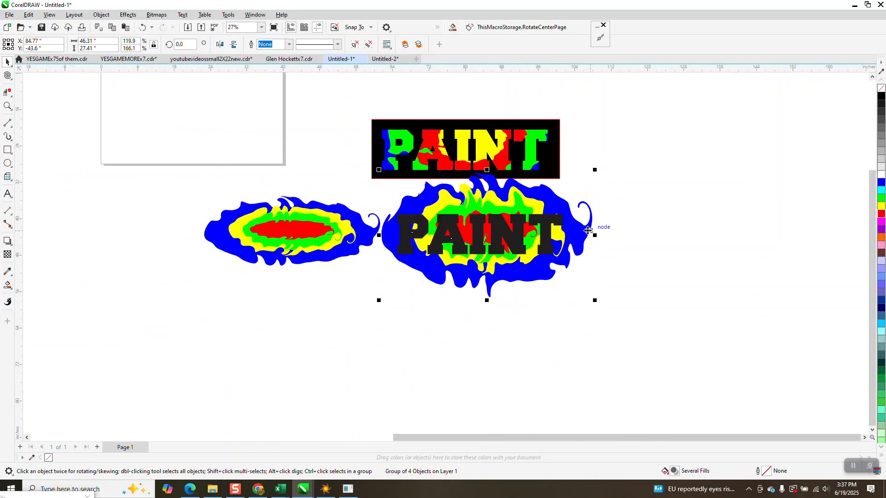
pyautogui.moveTo(357, 109); pyautogui.dragTo(593, 192)
pyautogui.moveTo(511, 148)
pyautogui.mouseDown()
pyautogui.moveTo(510, 76)
pyautogui.moveTo(511, 111)
pyautogui.mouseUp()
# - Intersect the PAINT text with the splash and move the resulting multicolour lettering below
pyautogui.moveTo(693, 329); pyautogui.dragTo(694, 329)
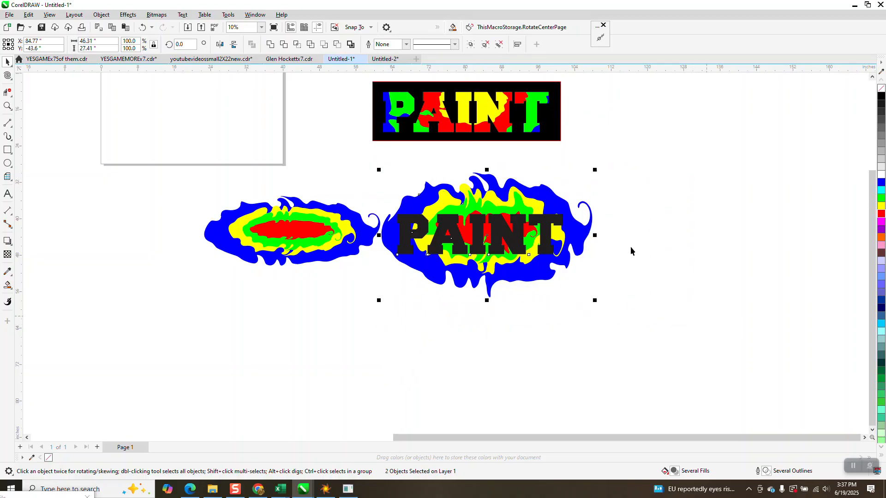
pyautogui.click(298, 45)
pyautogui.moveTo(496, 231); pyautogui.dragTo(490, 333)
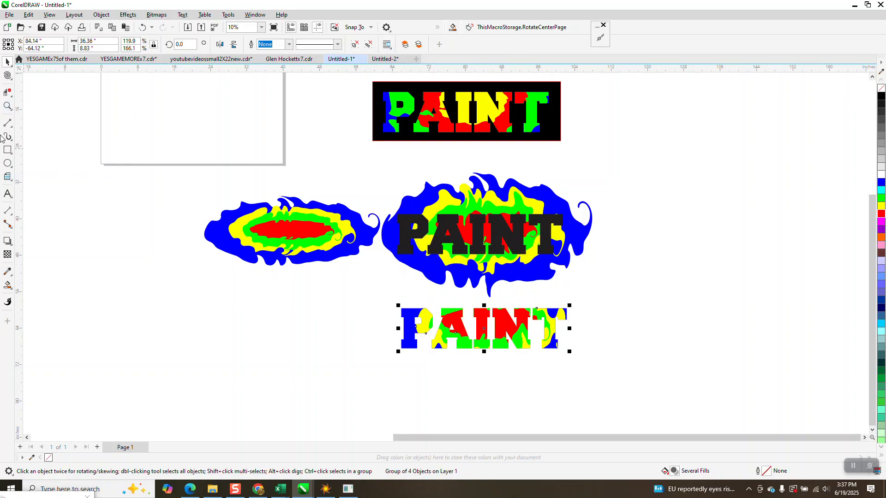
# - Give the multicolour PAINT lettering a black outline
pyautogui.click(7, 106)
pyautogui.moveTo(520, 355); pyautogui.dragTo(619, 375)
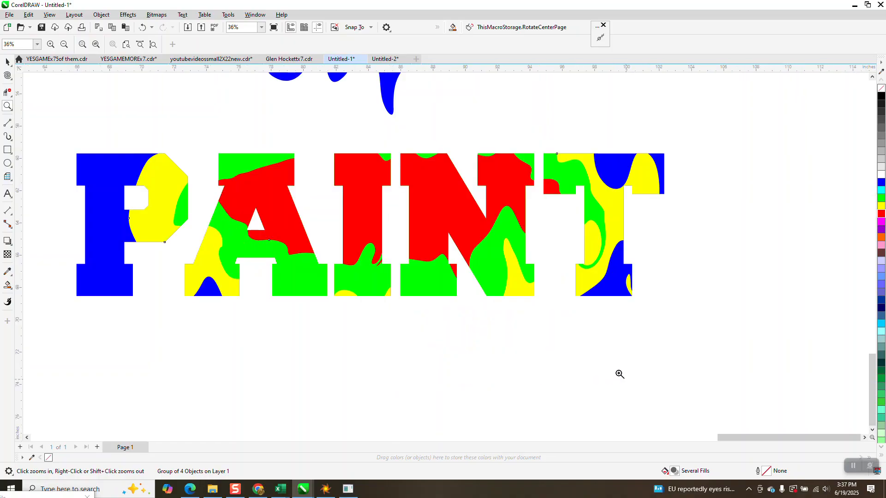
pyautogui.scroll(-2, 141, 157)
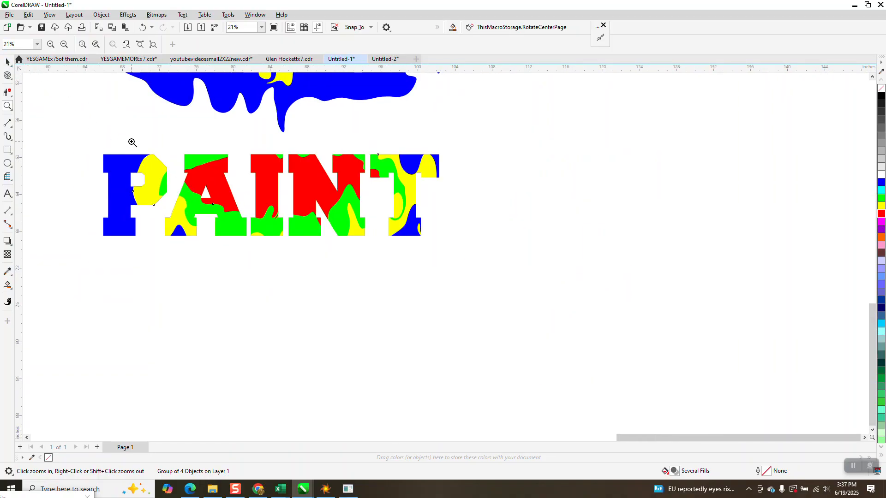
pyautogui.click(7, 61)
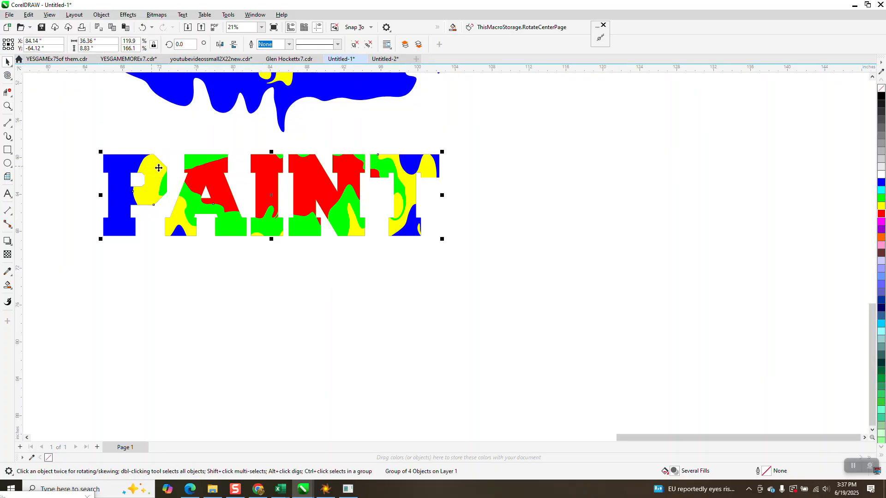
pyautogui.rightClick(881, 95)
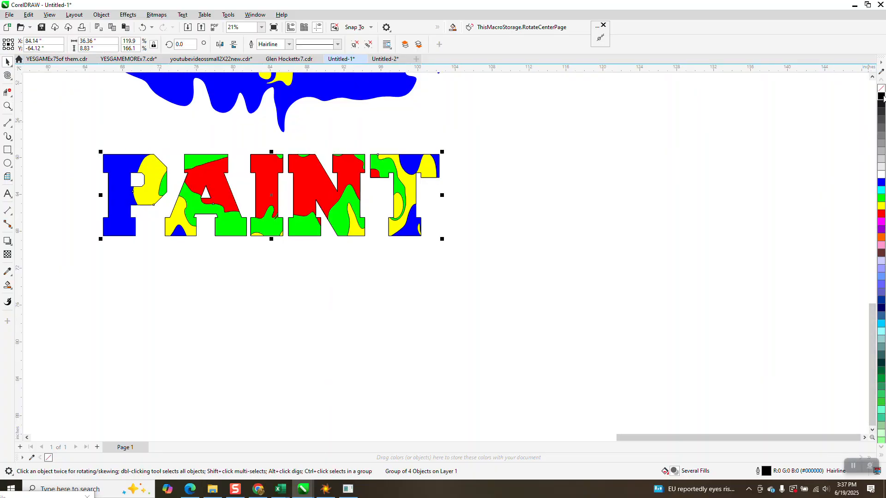
pyautogui.click(286, 44)
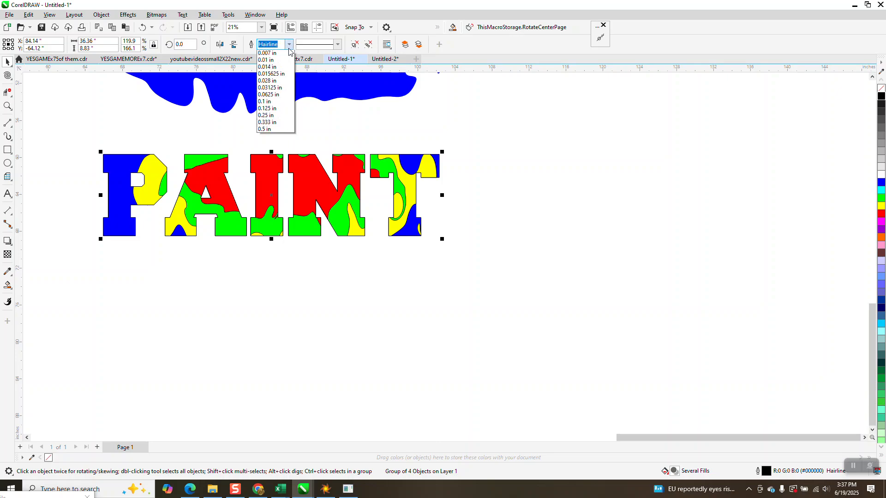
pyautogui.click(274, 125)
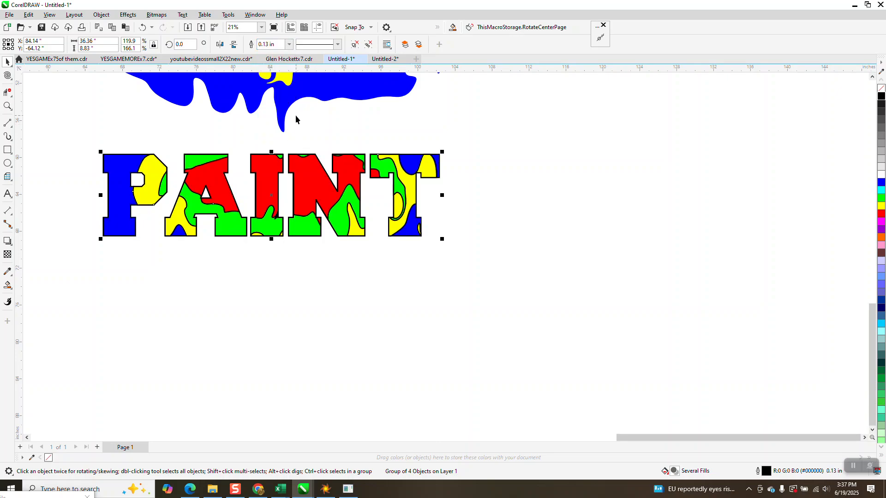
pyautogui.click(143, 27)
pyautogui.click(144, 28)
# - Draw a rectangle about 41.2 by 13.9 inches around the lettering and fill it black
pyautogui.click(10, 150)
pyautogui.moveTo(81, 136)
pyautogui.mouseDown()
pyautogui.moveTo(123, 188)
pyautogui.moveTo(462, 264)
pyautogui.mouseUp()
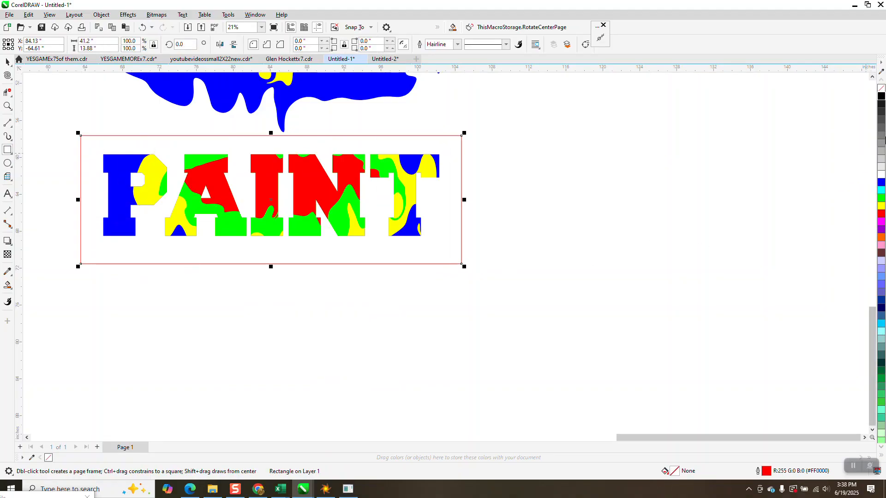
pyautogui.click(881, 96)
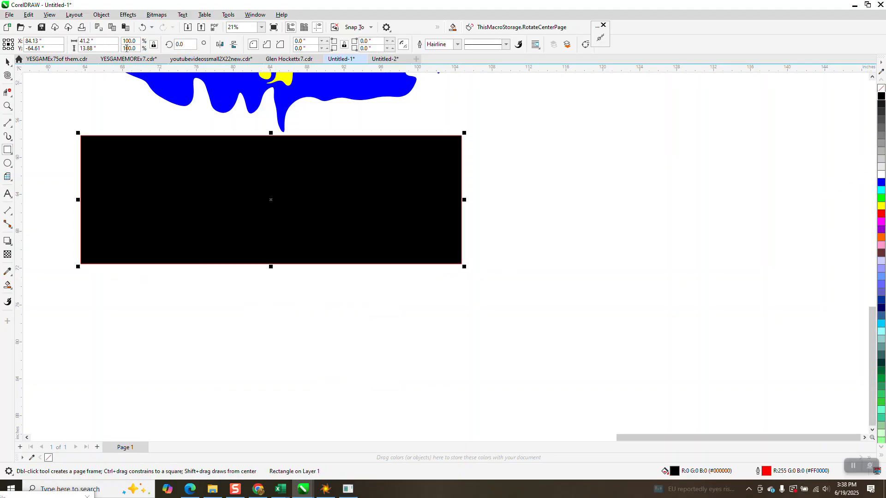
# - Send the black rectangle to the back of the page behind the lettering
pyautogui.click(101, 14)
pyautogui.moveTo(130, 163)
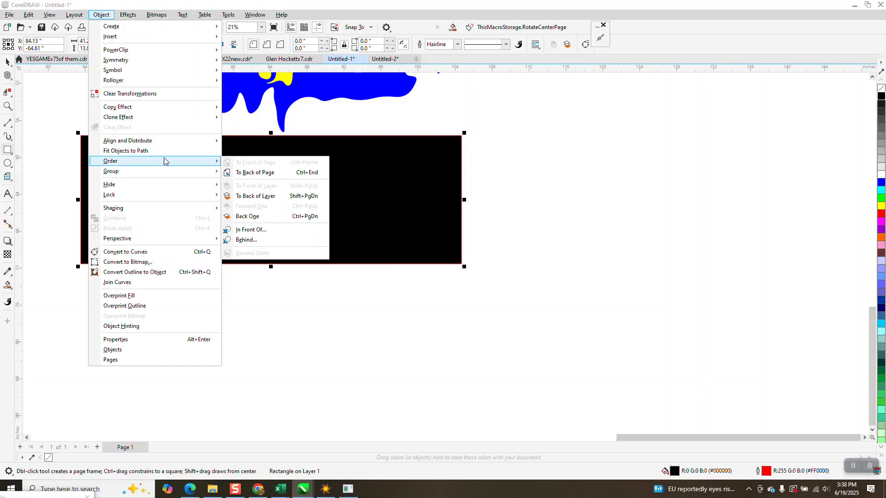
pyautogui.click(256, 174)
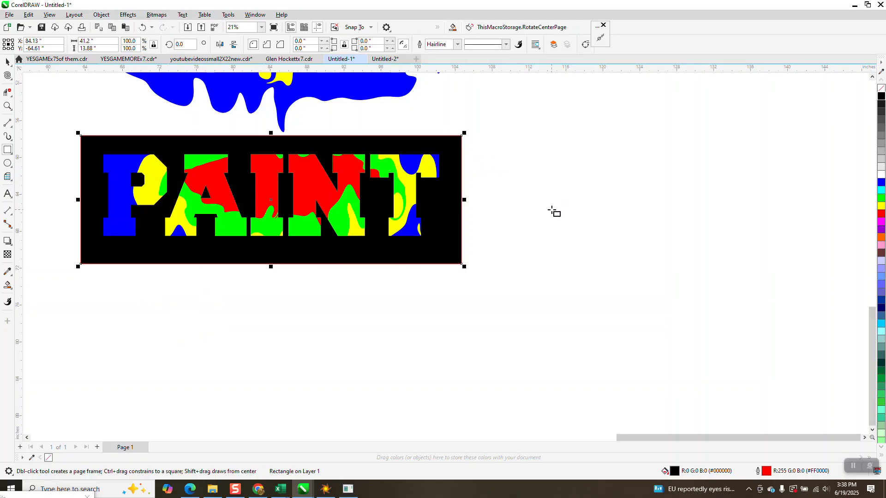
# - Zoom in and out to inspect the multicolour PAINT lettering on the black background
pyautogui.click(7, 107)
pyautogui.moveTo(101, 141)
pyautogui.mouseDown()
pyautogui.moveTo(226, 228)
pyautogui.moveTo(468, 269)
pyautogui.mouseUp()
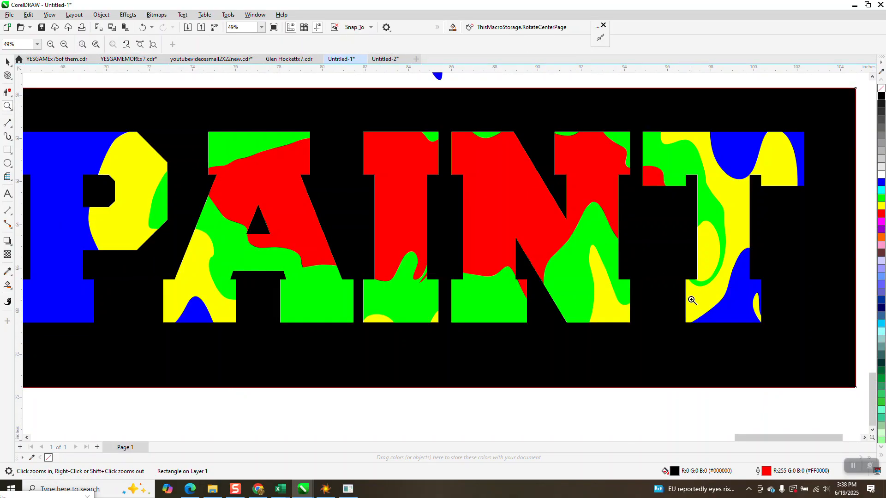
pyautogui.scroll(-2, 736, 310)
pyautogui.scroll(-1, 401, 291)
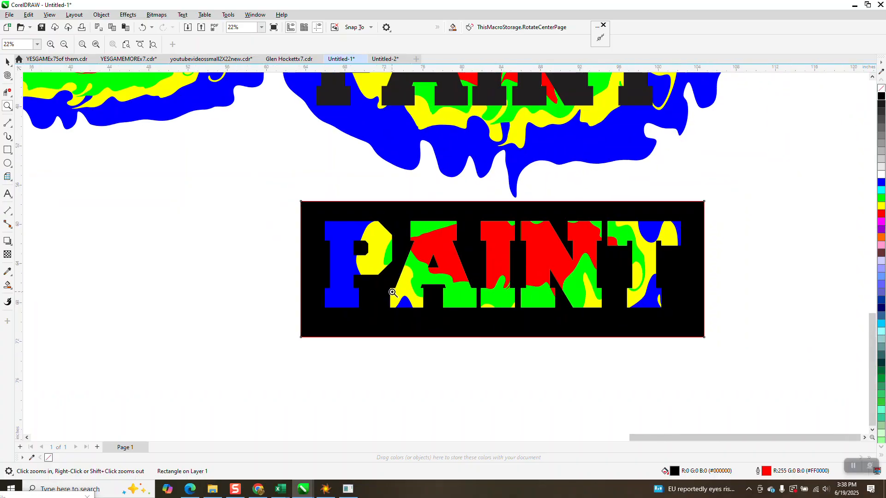
pyautogui.scroll(-2, 444, 232)
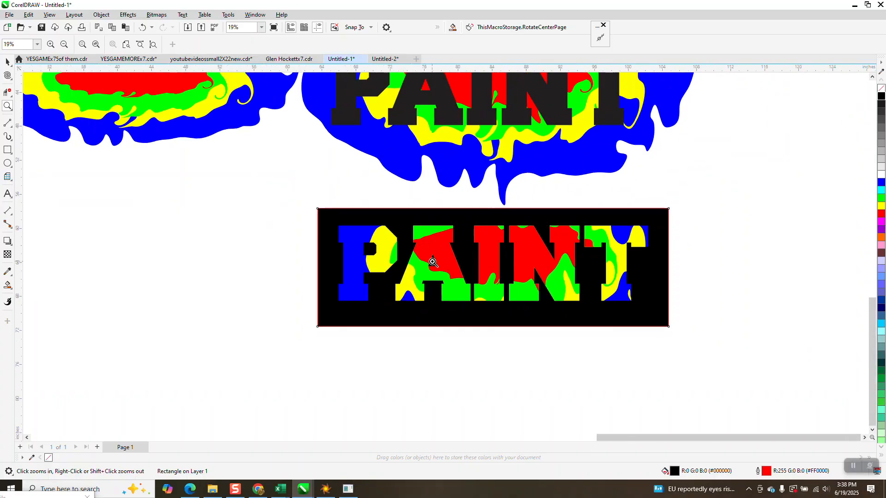